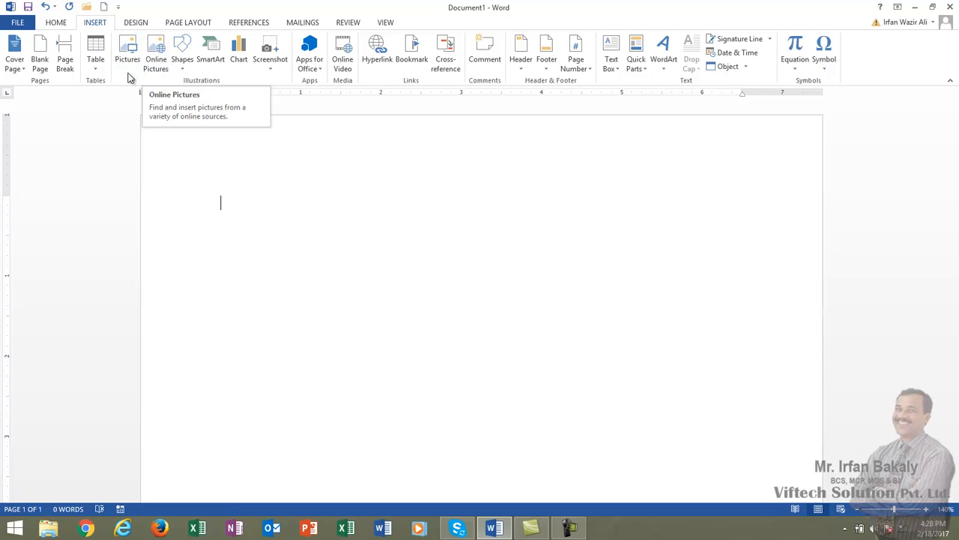
# Step: Insert photo P1020005 into the document, then delete it again
pyautogui.click(128, 57)
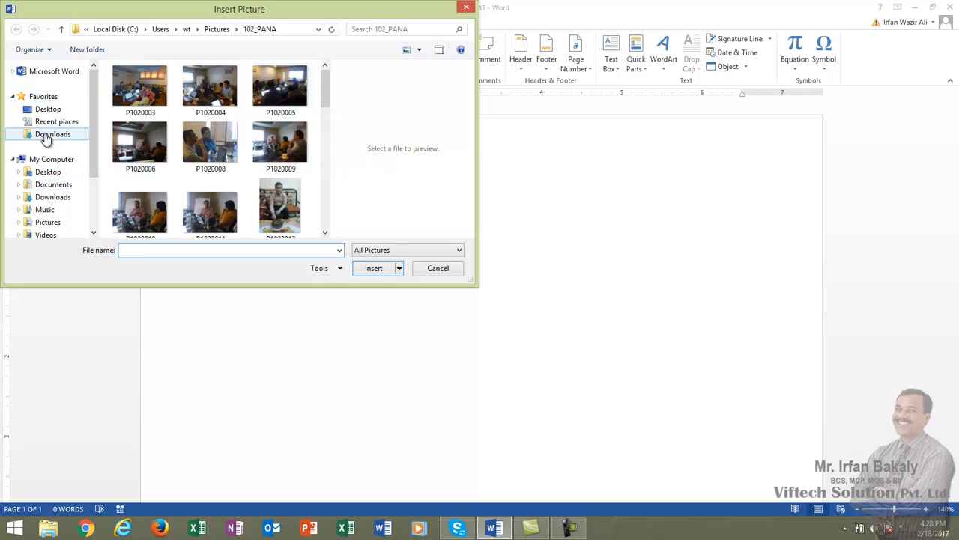
pyautogui.click(296, 91)
pyautogui.click(374, 270)
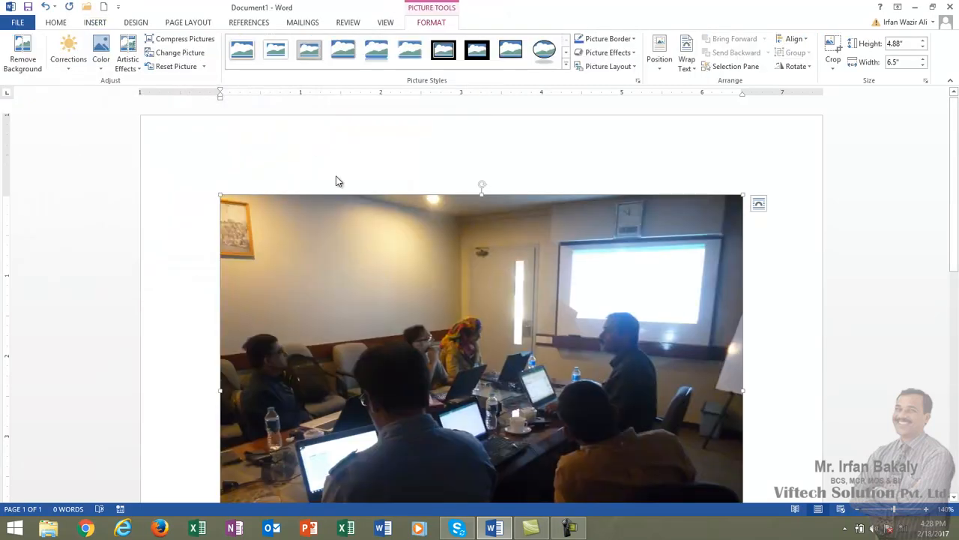
pyautogui.press('Delete')
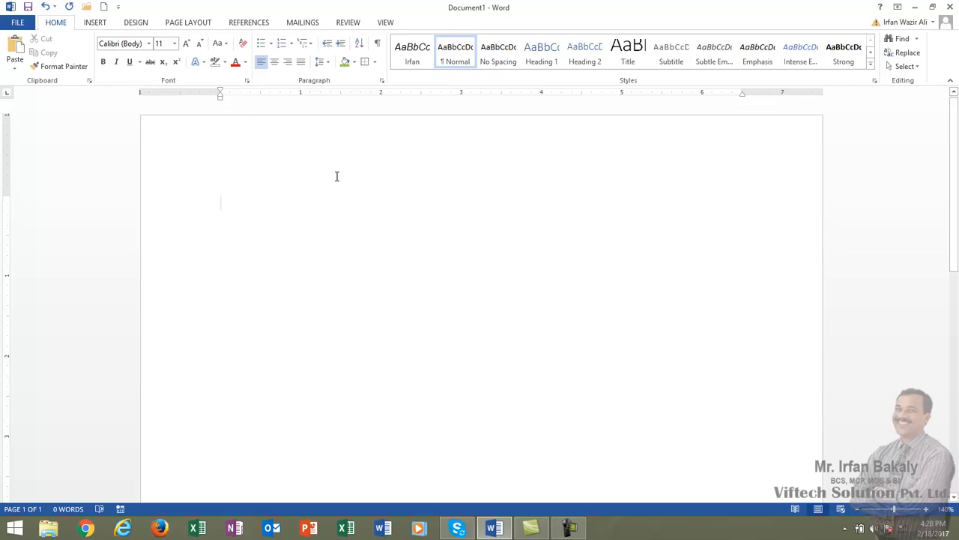
# Step: Re-insert photo P1020005 from the 102_PANA folder at the full 6.5-inch width
pyautogui.click(109, 25)
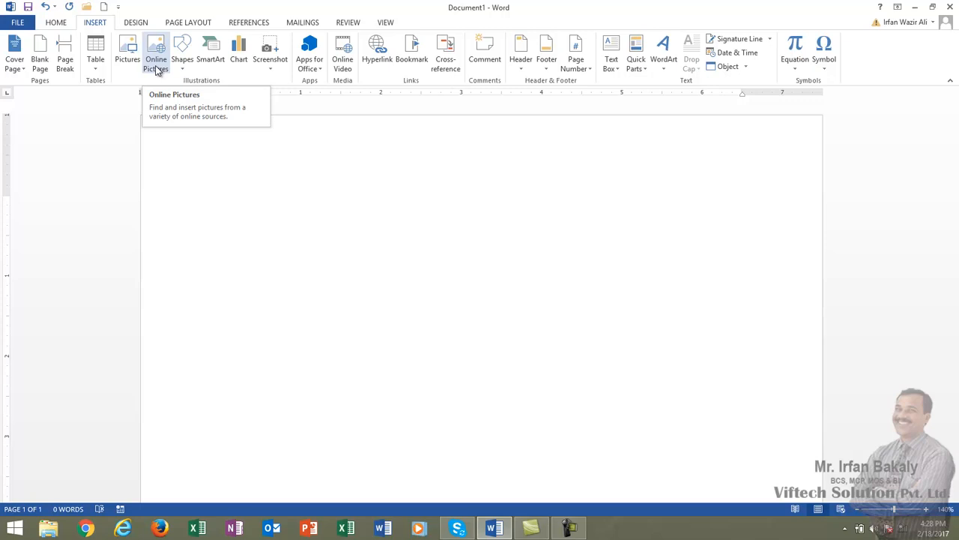
pyautogui.click(129, 60)
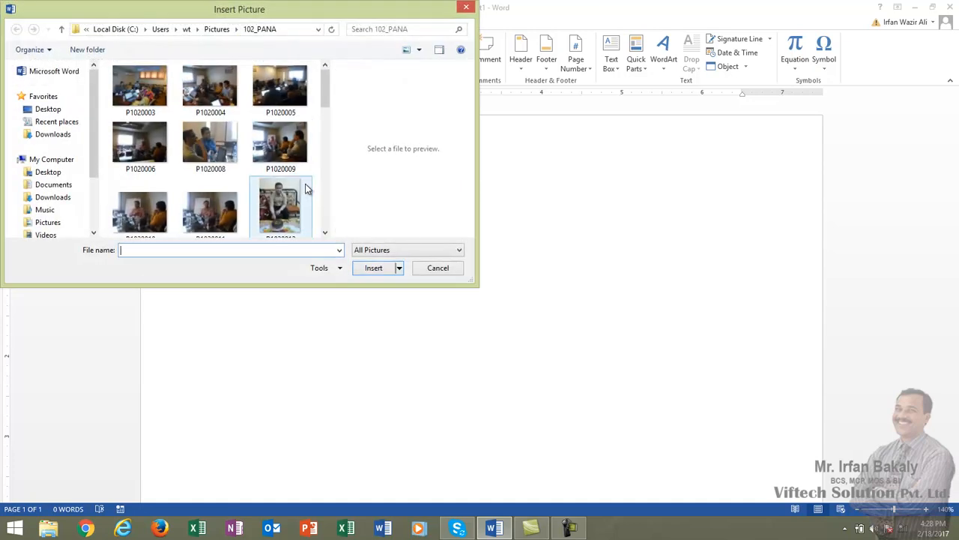
pyautogui.doubleClick(280, 87)
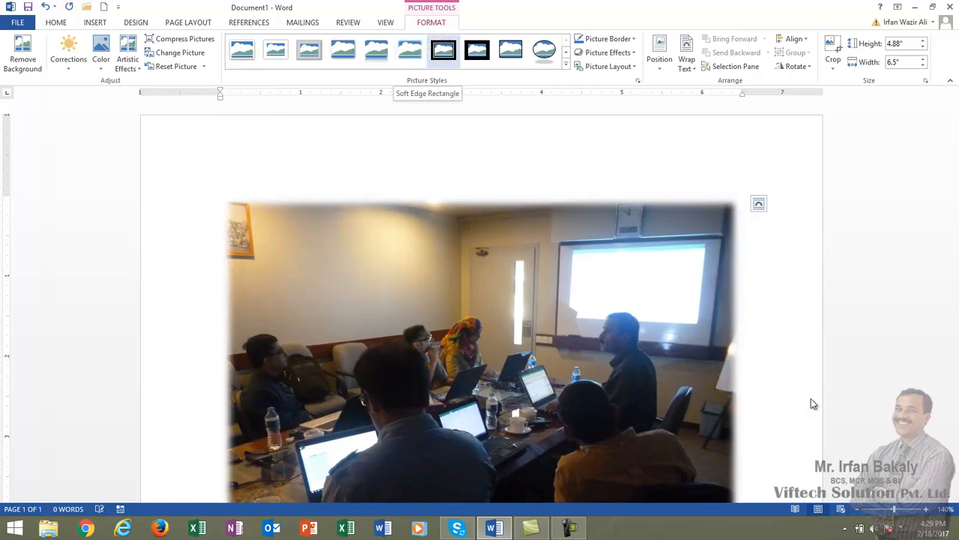
pyautogui.scroll(-3, 811, 318)
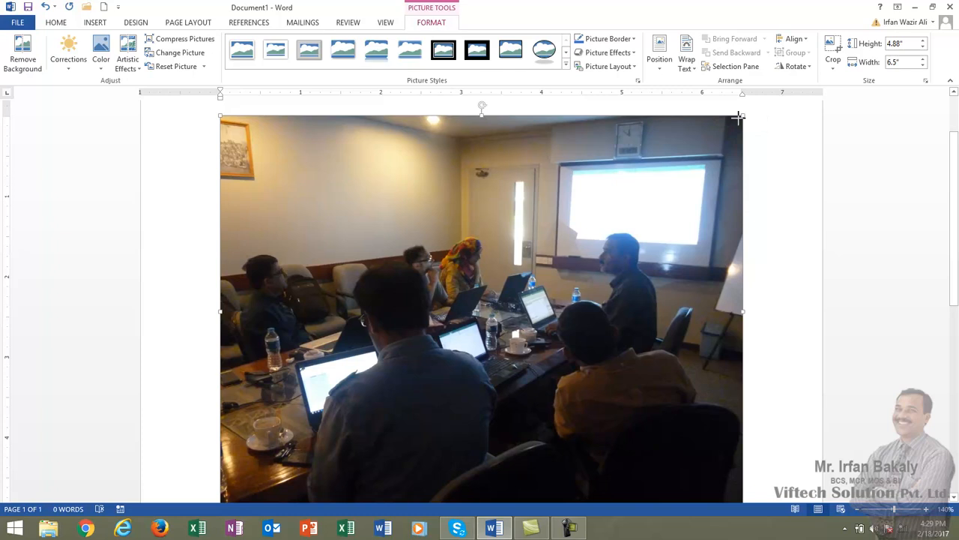
# Step: Resize the photo to 4.66 by 3.49 inches, tilting it briefly before returning it upright
pyautogui.moveTo(745, 114); pyautogui.dragTo(768, 135)
pyautogui.moveTo(516, 337); pyautogui.dragTo(517, 325)
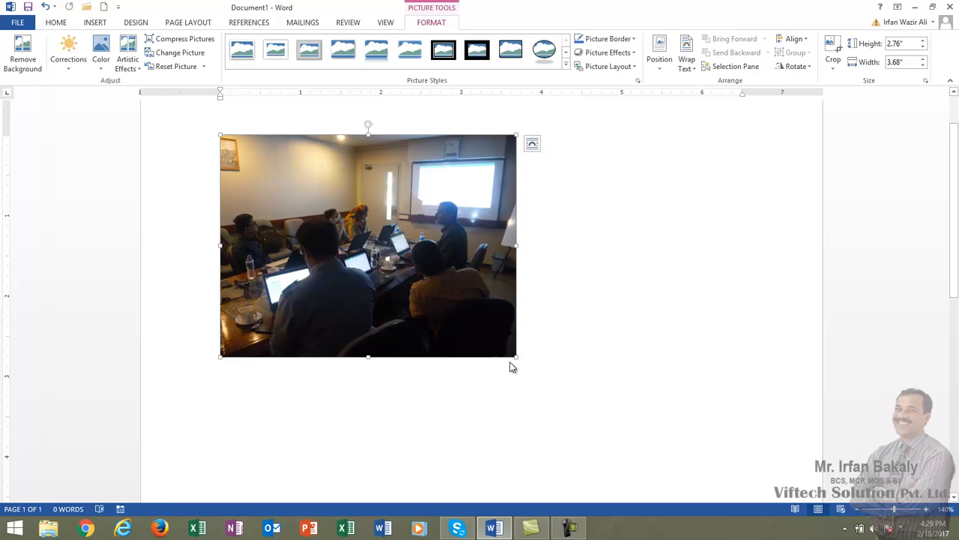
pyautogui.moveTo(548, 388); pyautogui.dragTo(583, 414)
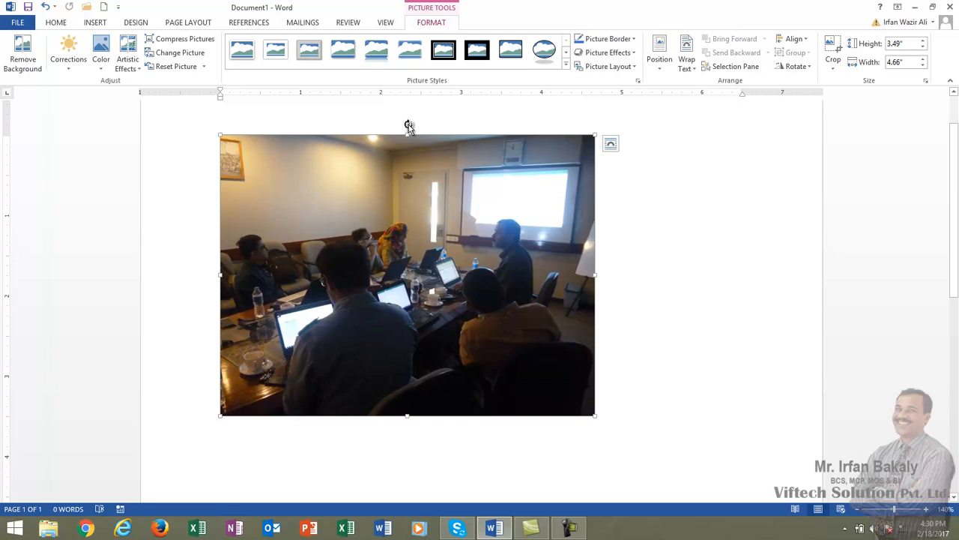
pyautogui.moveTo(408, 124); pyautogui.dragTo(444, 128)
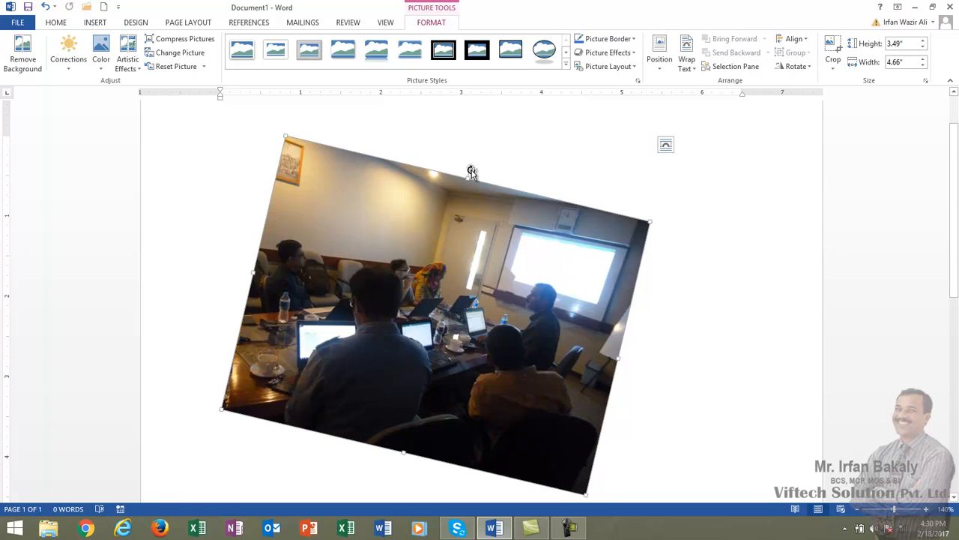
pyautogui.moveTo(453, 171); pyautogui.dragTo(439, 170)
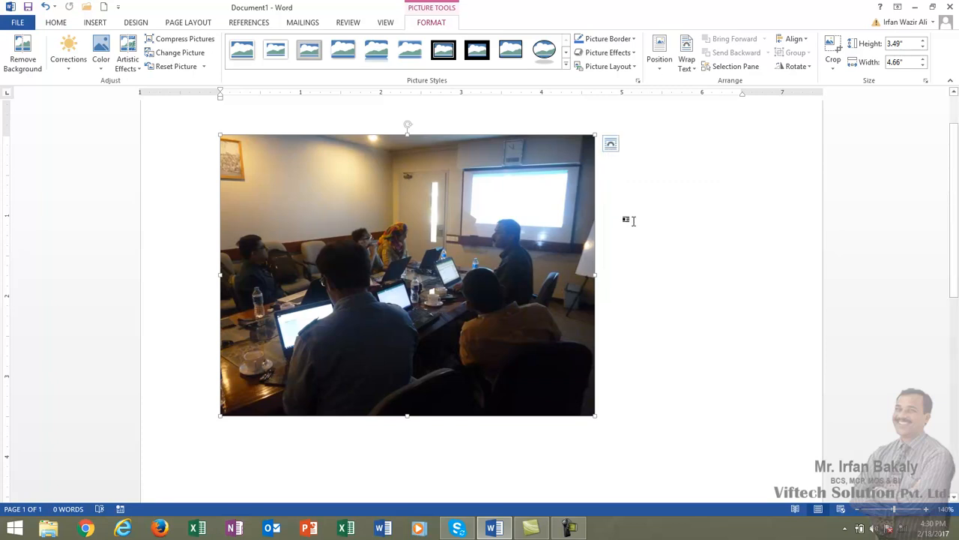
# Step: Start and cancel a keyboard move of the selected photo several times with F2 and Escape
pyautogui.press('F2')
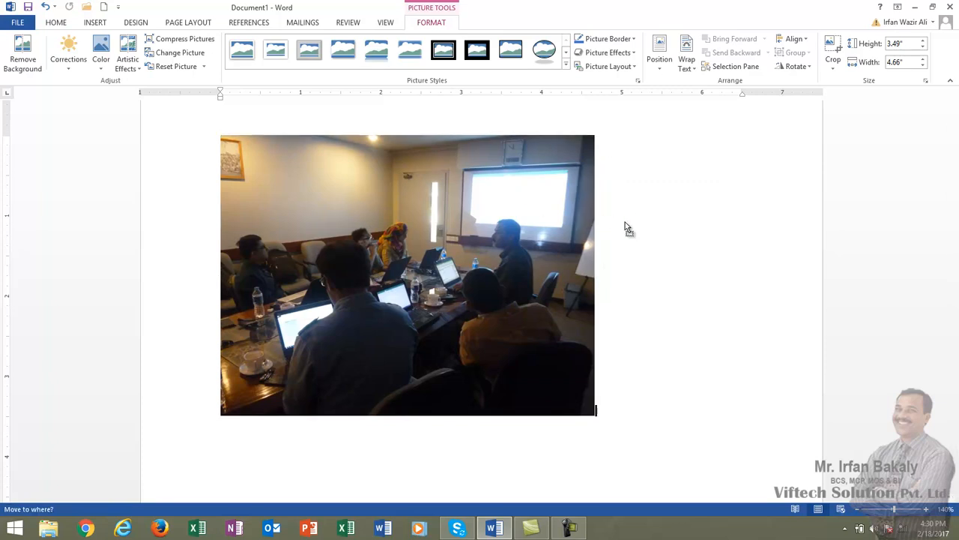
pyautogui.press('Escape')
pyautogui.press('F2')
pyautogui.press('Escape')
pyautogui.press('F2')
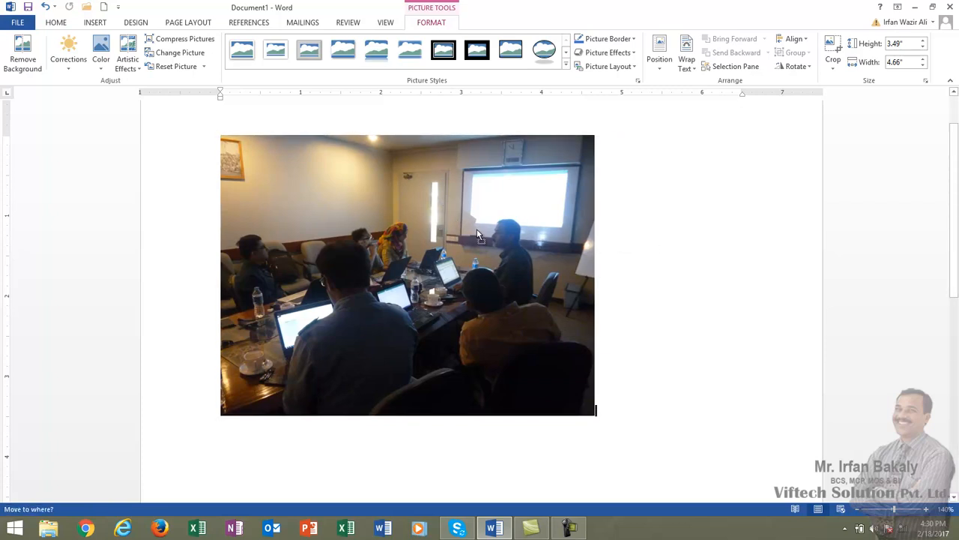
pyautogui.press('Escape')
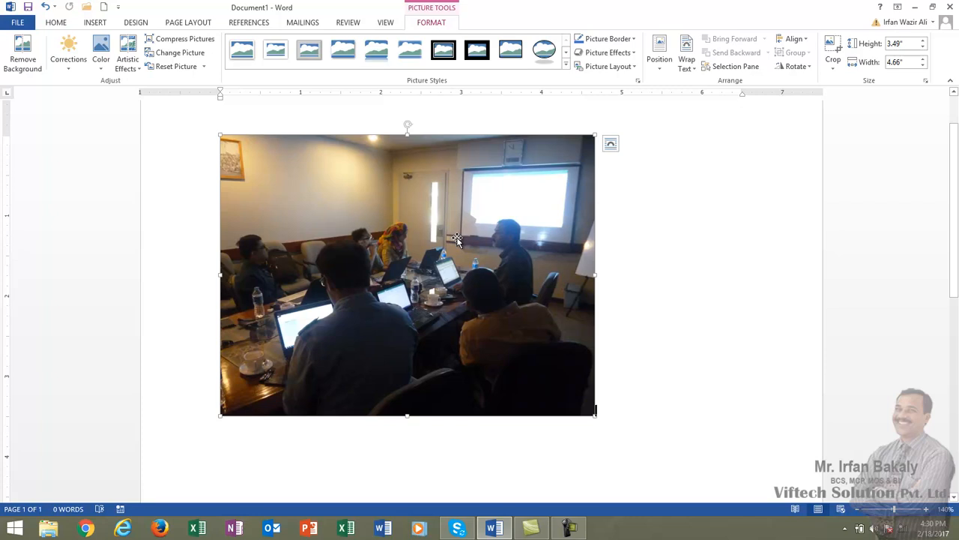
# Step: Apply Square text wrapping to the photo and nudge it slightly down and right
pyautogui.click(611, 144)
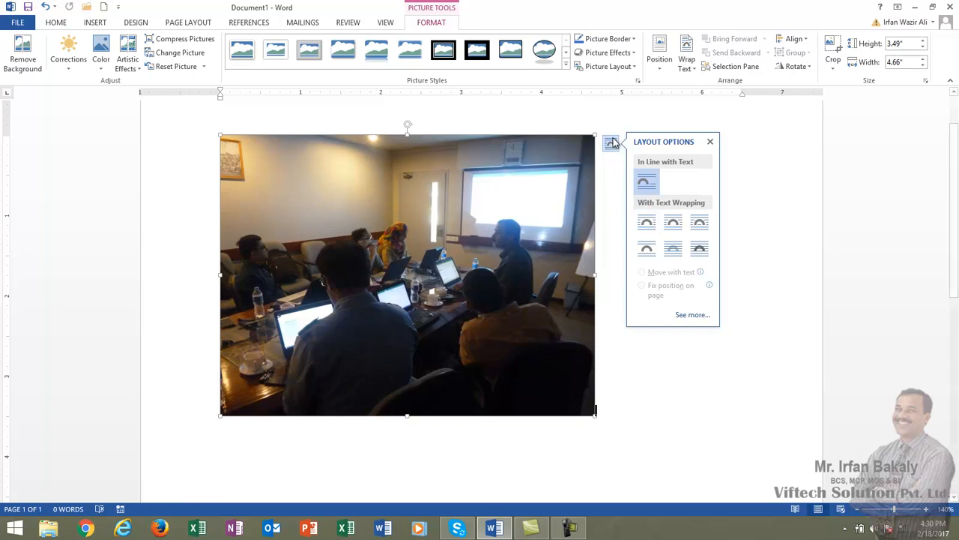
pyautogui.click(648, 224)
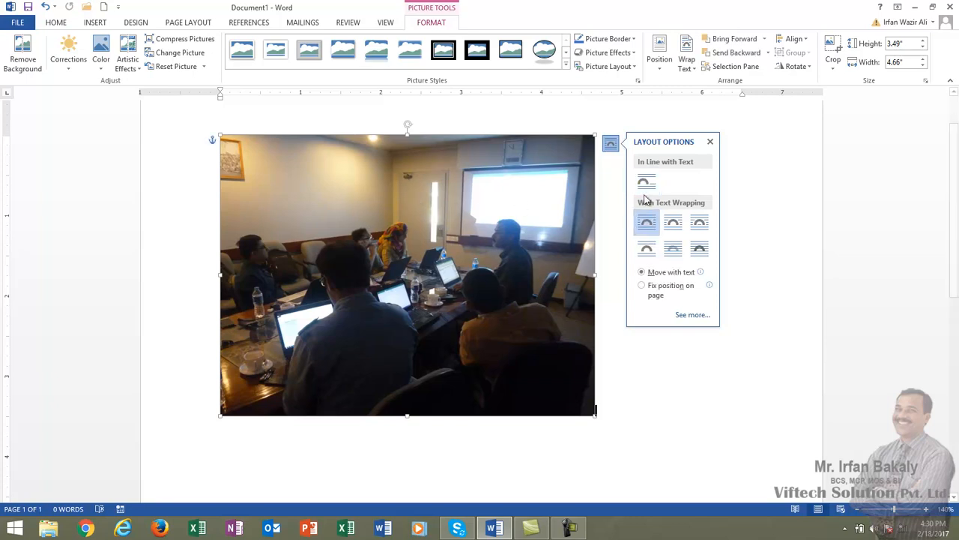
pyautogui.moveTo(458, 220); pyautogui.dragTo(407, 223)
# Step: Type a line of filler text beside the photo, then shrink the photo from its corner
pyautogui.click(623, 165)
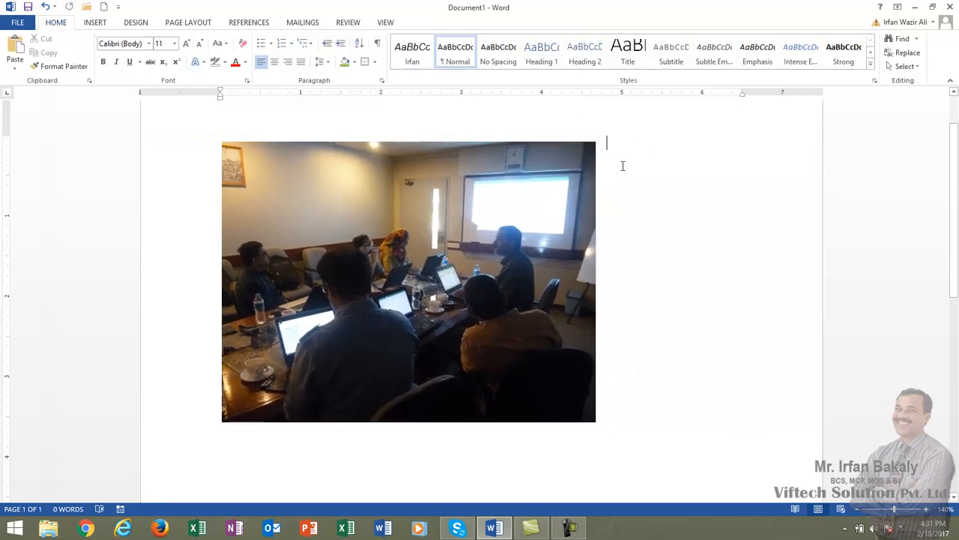
pyautogui.write('asdfj;l jas;flk j;asljf;lkas jd;fljas;fkl ja;slfj')
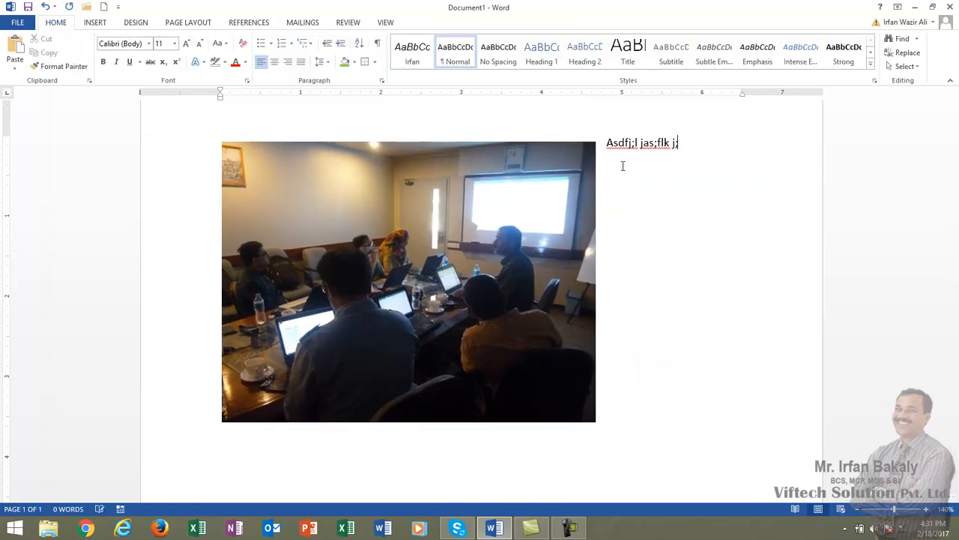
pyautogui.write(' ;lask fj;klas jf;lk jas;fkl jasd;4kl=')
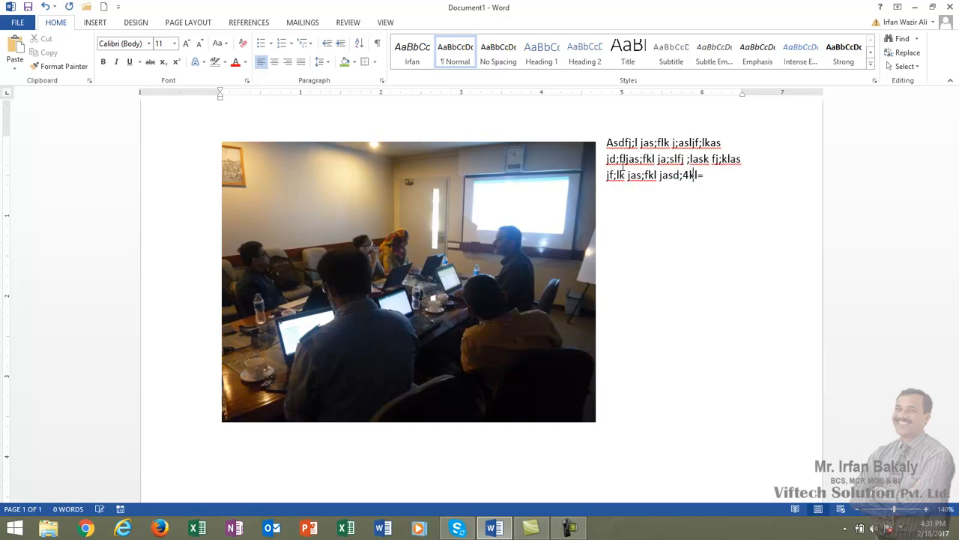
pyautogui.write('f jasd;4kl= fj;klsad4= fj;klas fj;klas j;flkjas ;lfk jas;ld4k= fj;lasd4k= fj;lksad4= fj;lk')
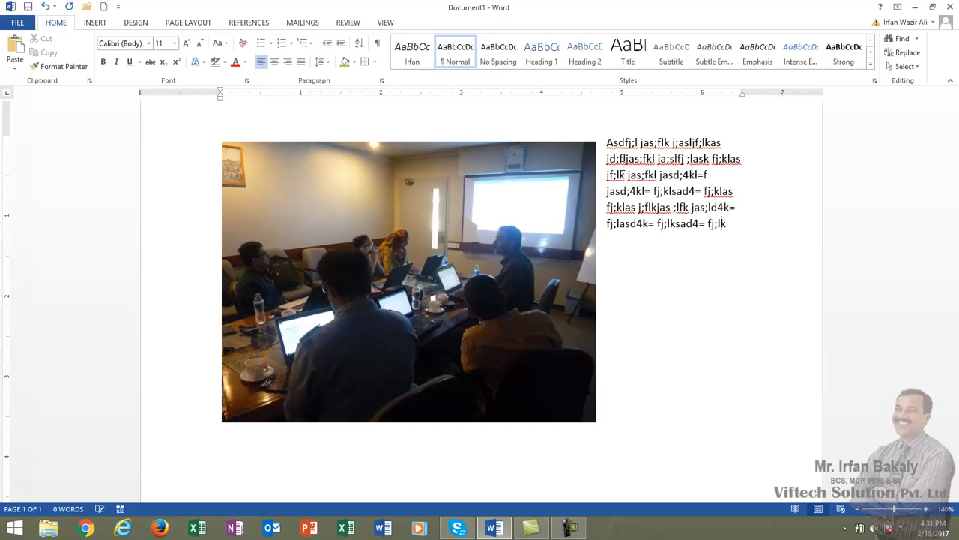
pyautogui.write('asjf;lkasj ;fl jas;lfj as;l fj;lasf')
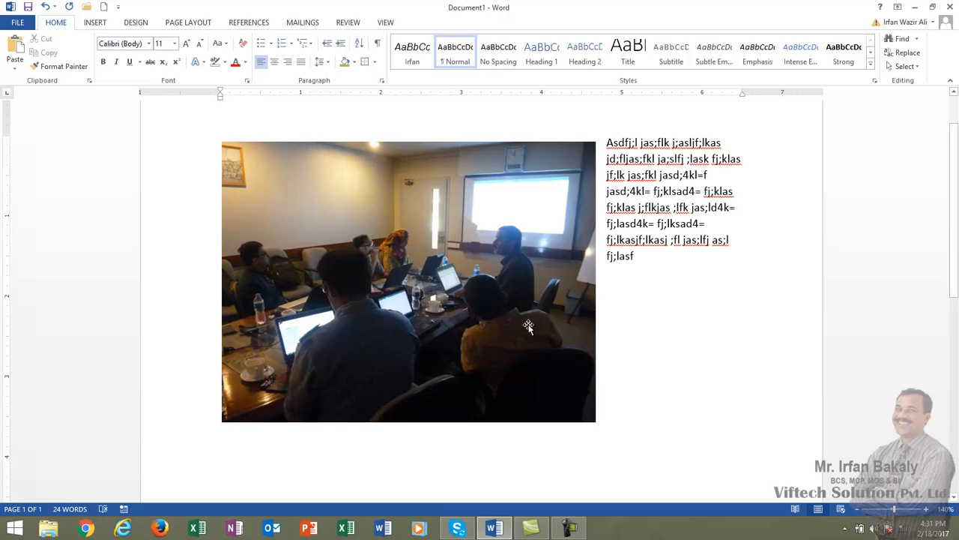
pyautogui.click(591, 418)
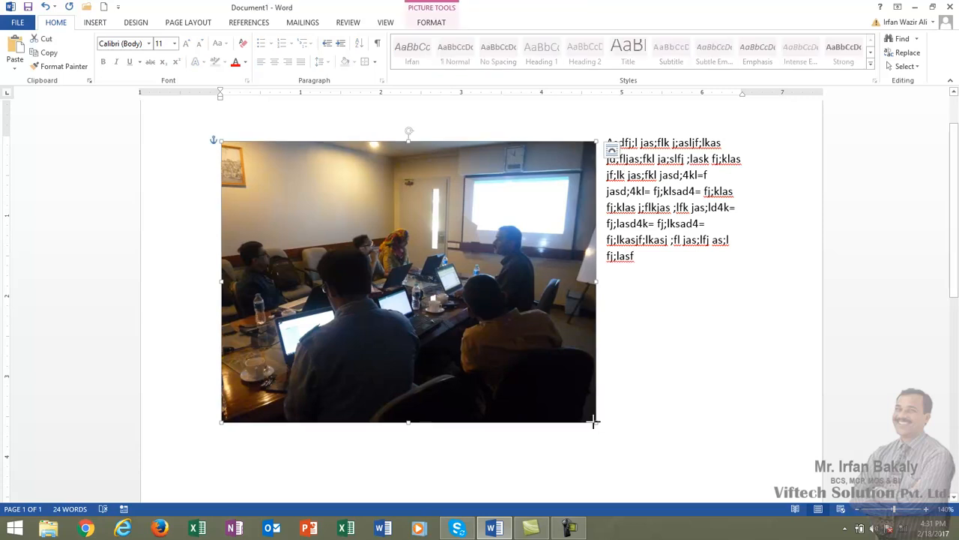
pyautogui.moveTo(598, 422); pyautogui.dragTo(488, 341)
# Step: Extend the filler paragraph to 33 words and bring up the photo's Layout Options
pyautogui.click(704, 193)
pyautogui.write('a sfas fhaskld')
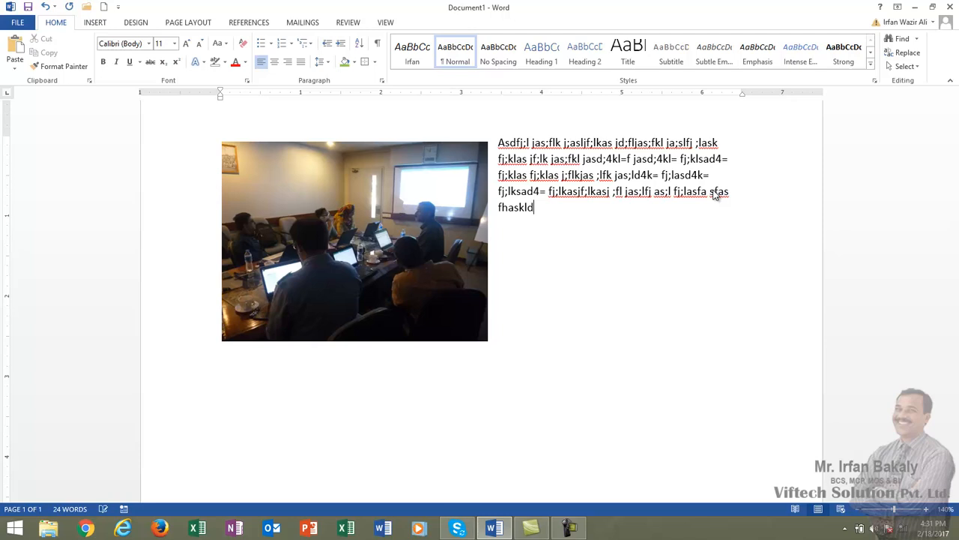
pyautogui.keyDown('ctrl'); pyautogui.scroll(-1, 714, 194); pyautogui.keyUp('ctrl')
pyautogui.keyDown('ctrl'); pyautogui.scroll(-1, 715, 194); pyautogui.keyUp('ctrl')
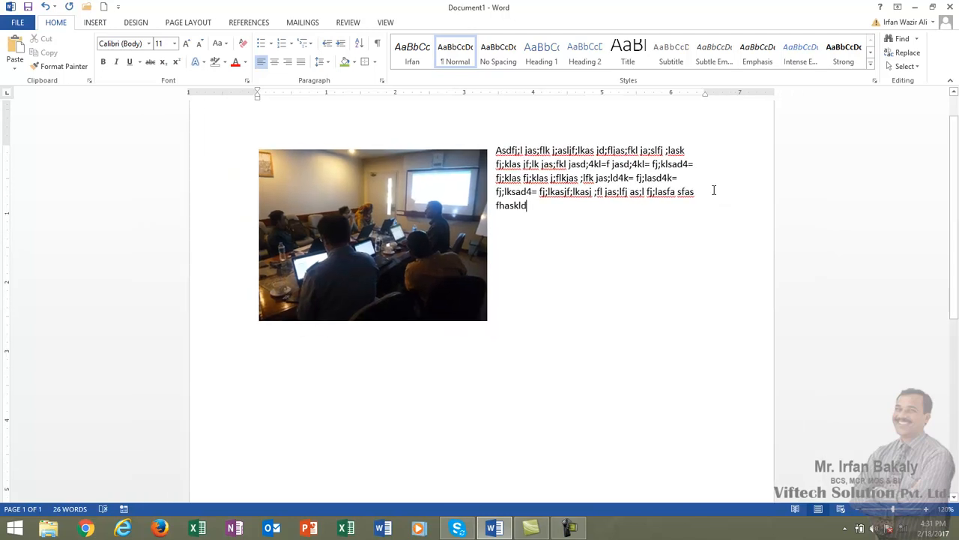
pyautogui.write('asdfas dfasdf jasldfjlkasfj;kl')
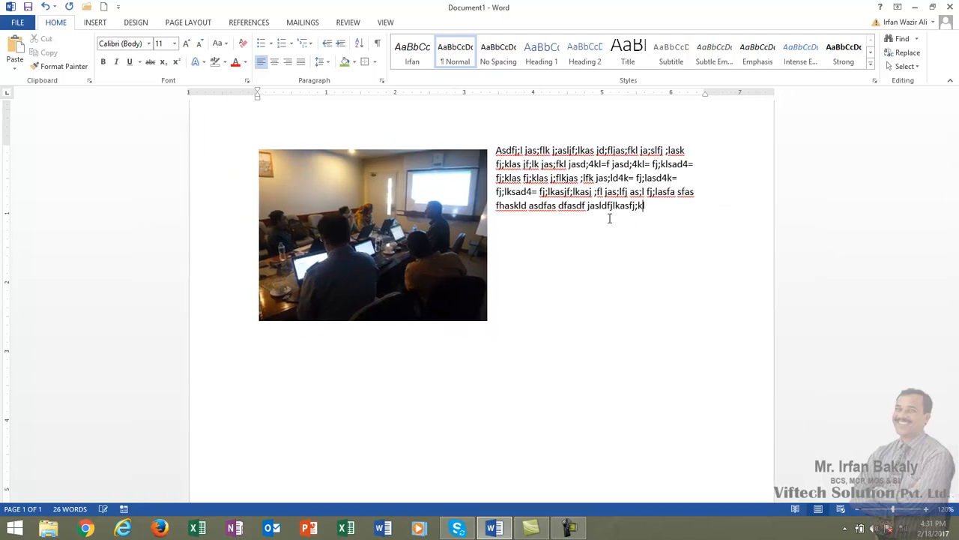
pyautogui.write('a jf;lkj ;flj s;f j;salfjasfasfd')
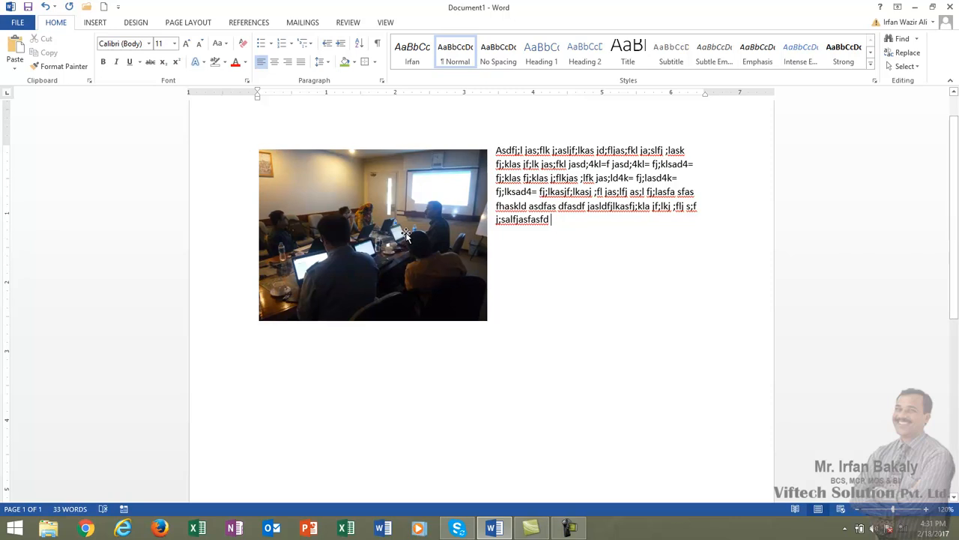
pyautogui.click(408, 233)
pyautogui.click(504, 158)
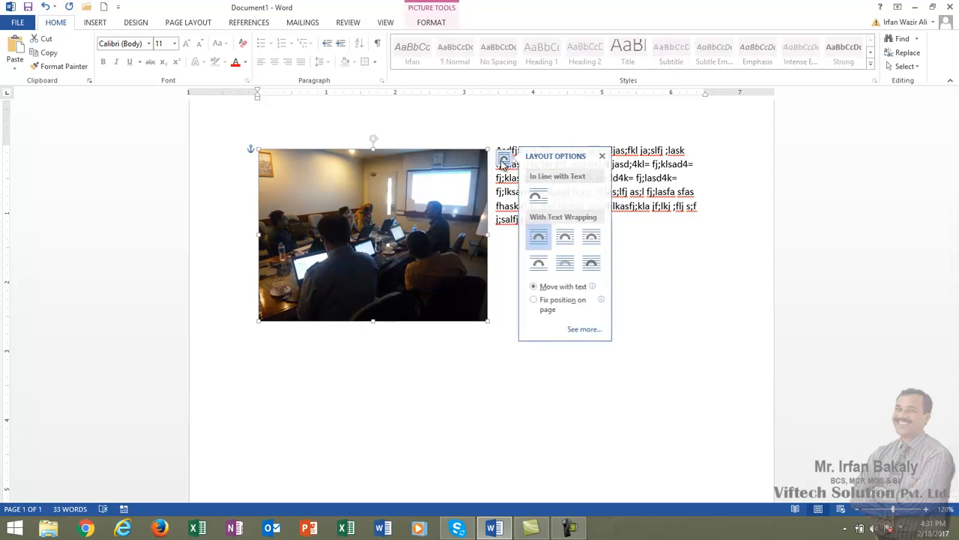
# Step: Switch the photo to Tight wrapping and add more filler text at the paragraph's end
pyautogui.click(564, 238)
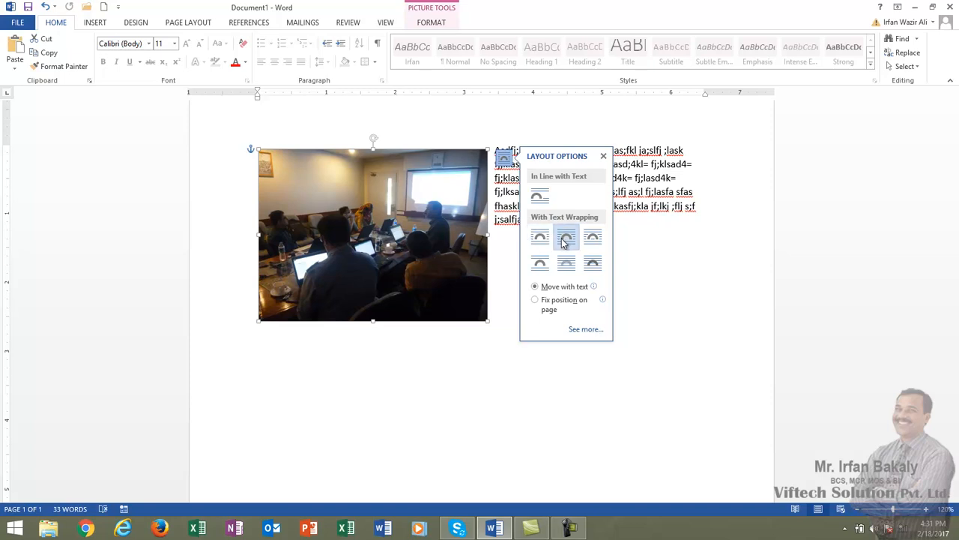
pyautogui.click(558, 225)
pyautogui.write('asdfasdfasdfasdlfjasd;4kl=d')
pyautogui.scroll(-3, 558, 222)
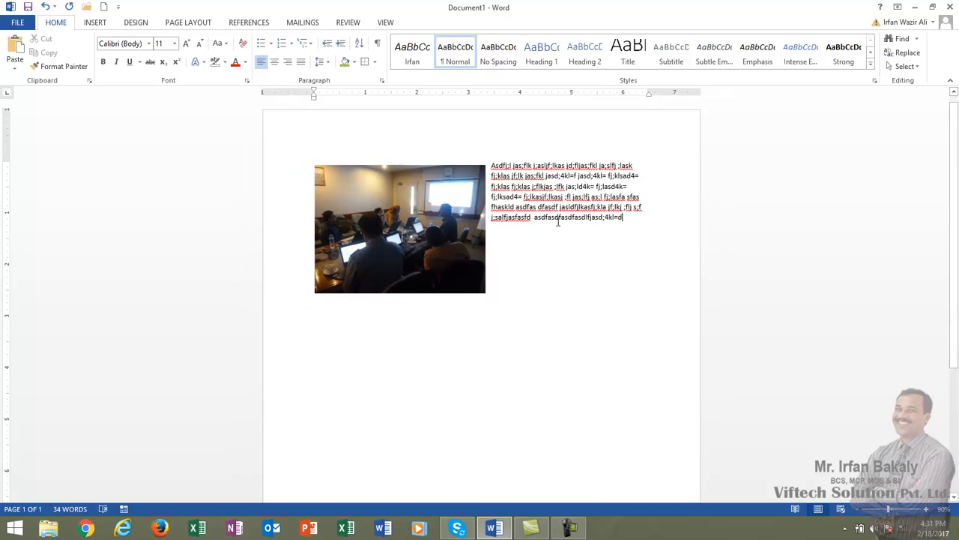
pyautogui.scroll(-1, 558, 222)
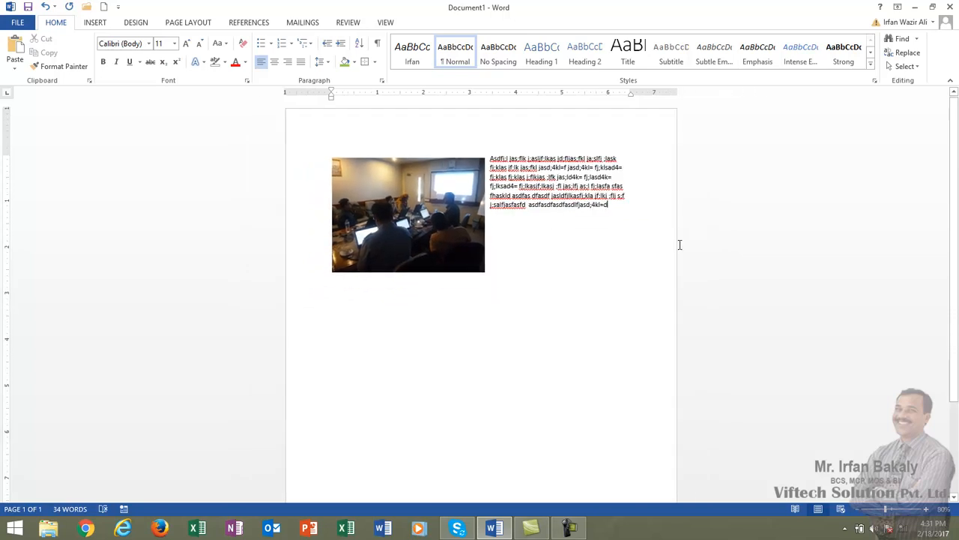
pyautogui.scroll(5, 680, 245)
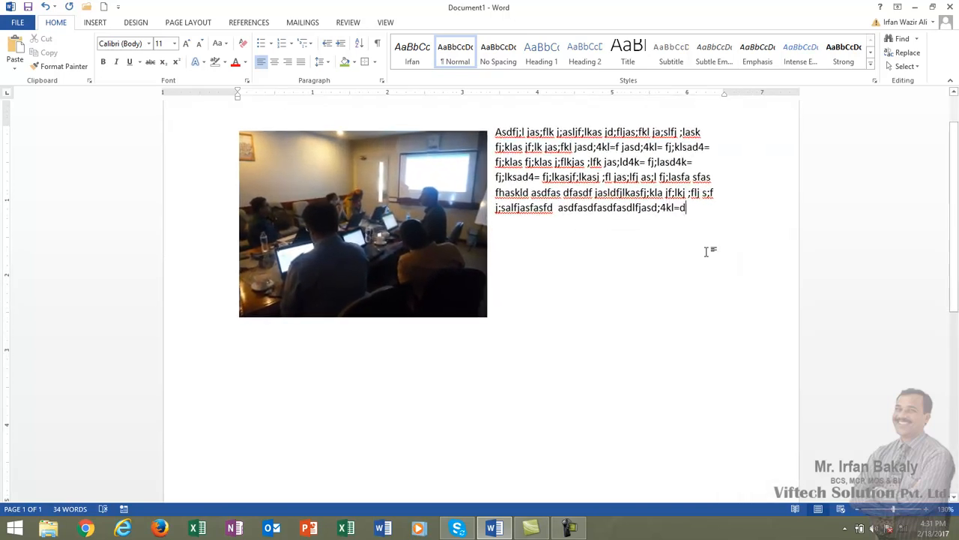
# Step: Select the filler paragraph and paste copies after it, letting the text flow below the photo
pyautogui.moveTo(688, 208); pyautogui.dragTo(506, 146)
pyautogui.hotkey('ctrl', 'c')
pyautogui.click(697, 209)
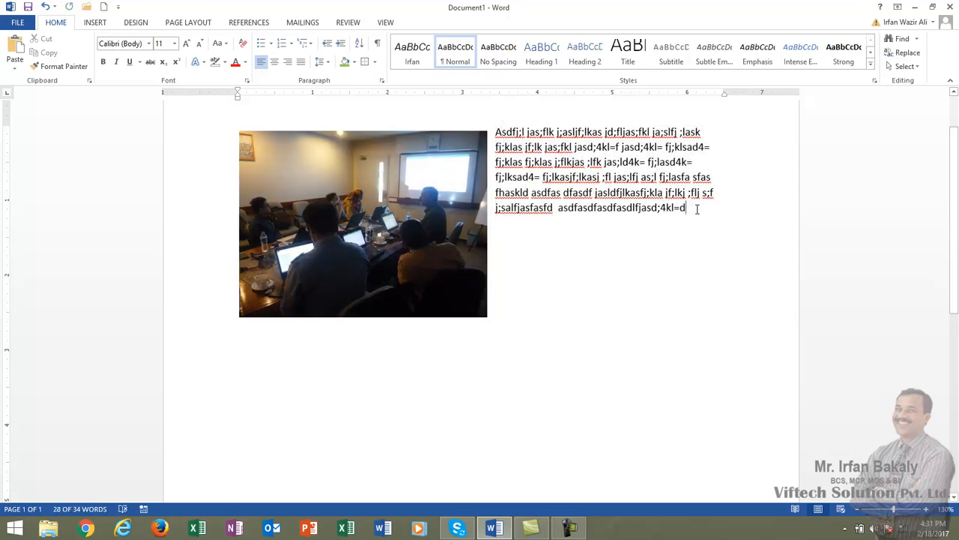
pyautogui.hotkey('ctrl', 'v')
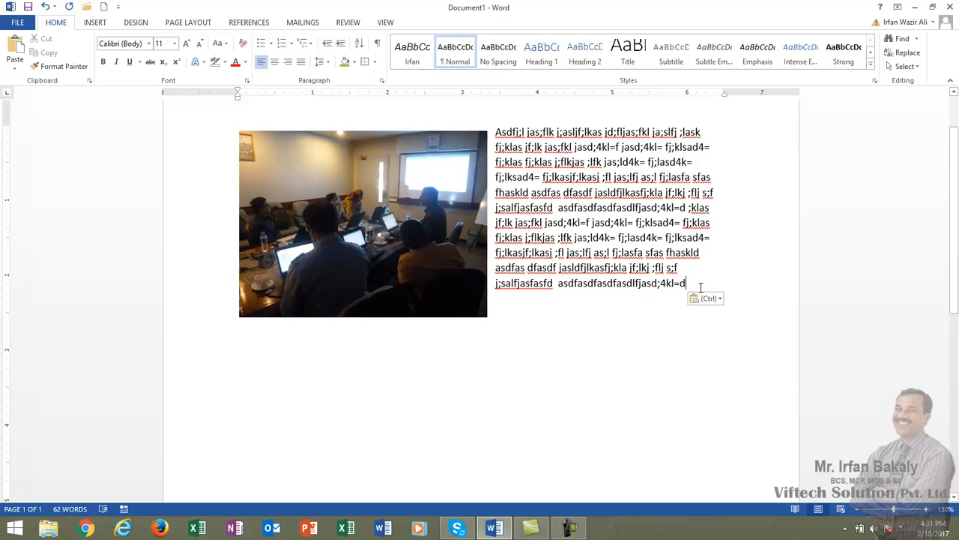
pyautogui.write('jf;lk jas;fkl jasd;4kl=f jasd;4kl= fj;klsad4= fj;klas fj;klas j;flkjas ;lfk jas;ld4k= fj;lasd4k= fj;lkasd4= fj;lkasjf;lkasj ;fl jas;lfj as;l fj;lasfa sfas fhaskld asdfas dfasdf jasldfjlkasfj;kla jf;lkj ;flj s;f j;salfjasfasfd asdfasdfasdfasdlfjasd;4kl=d')
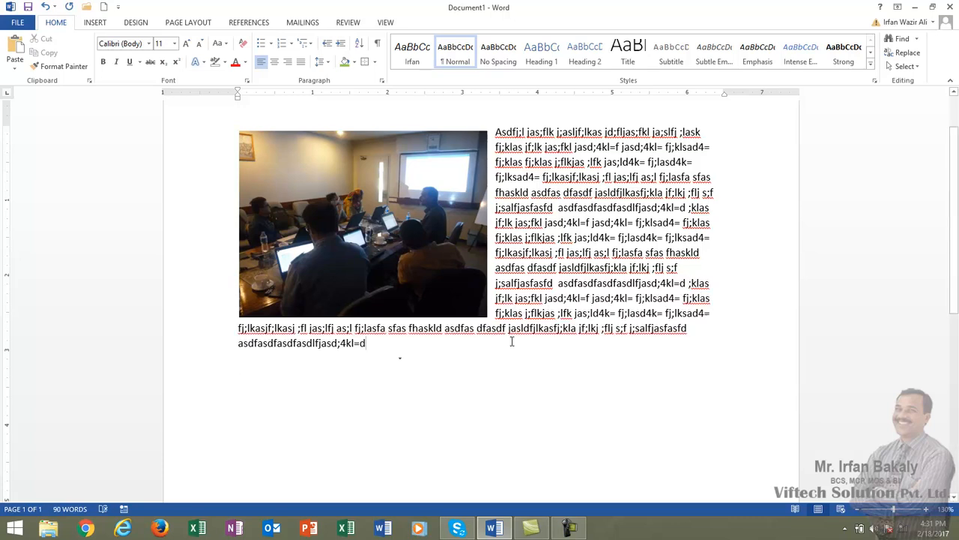
pyautogui.hotkey('ctrl', 'v')
pyautogui.hotkey('ctrl', 'v')
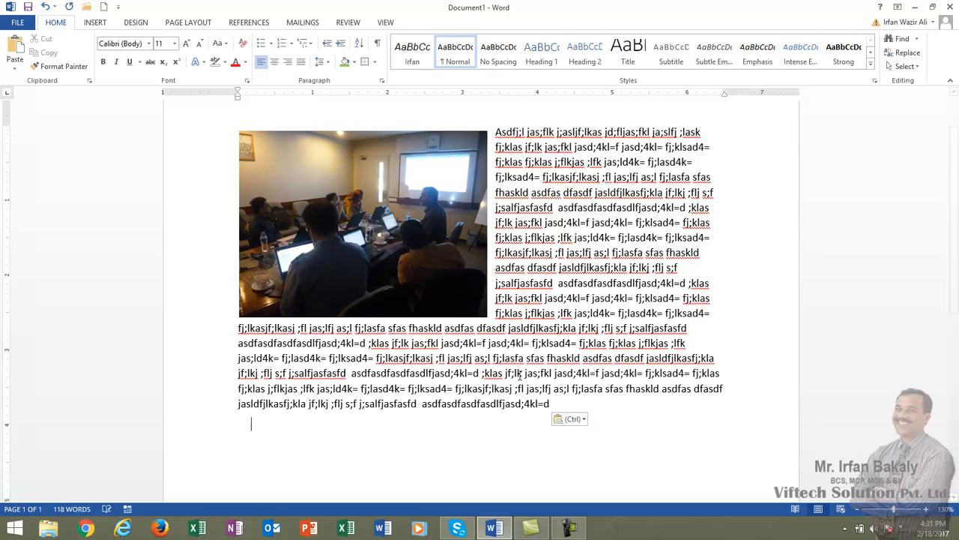
# Step: Give the photo Top and Bottom wrapping so the 146-word filler text falls below it
pyautogui.click(414, 178)
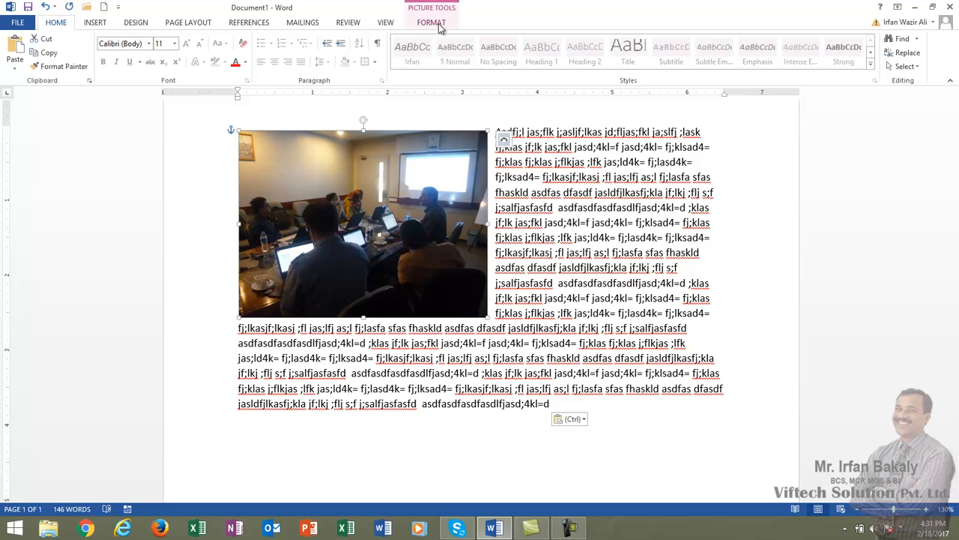
pyautogui.click(440, 27)
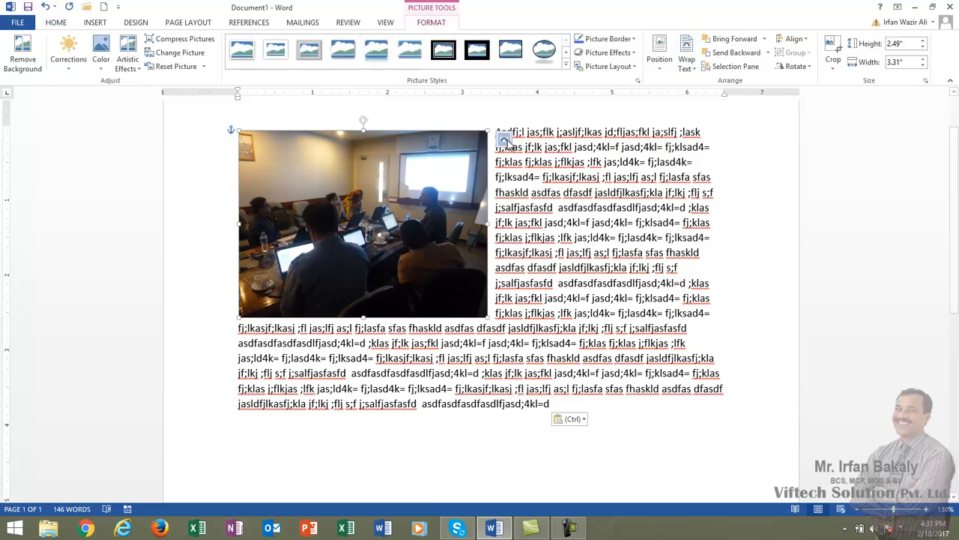
pyautogui.click(504, 141)
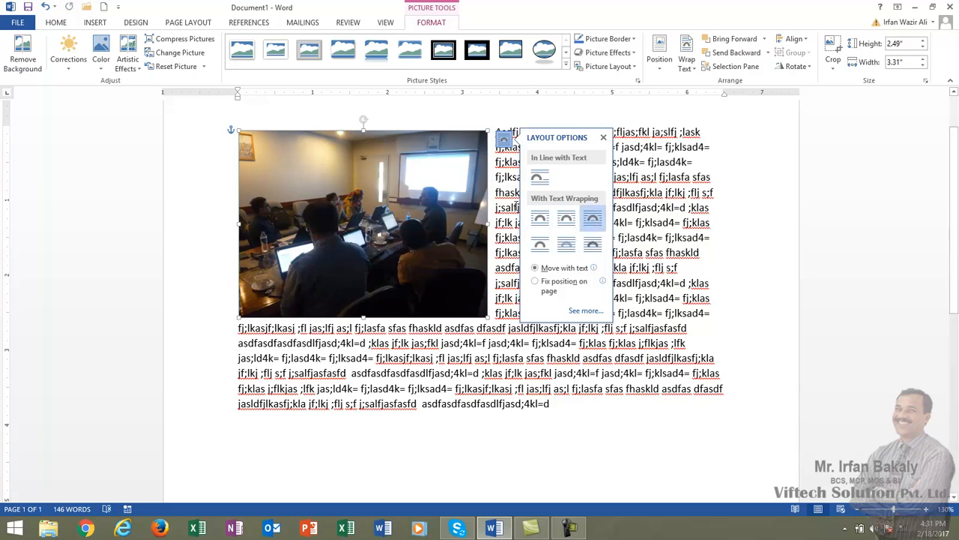
pyautogui.click(543, 245)
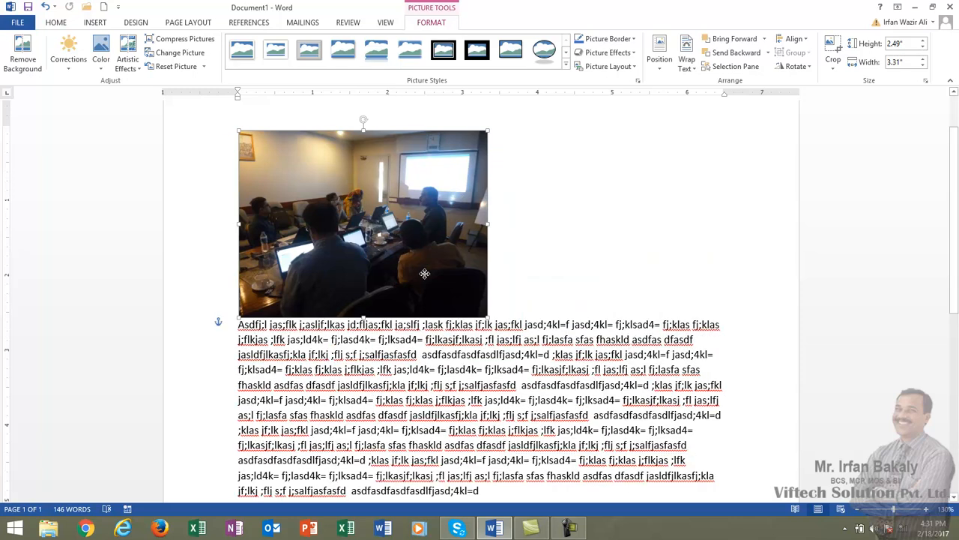